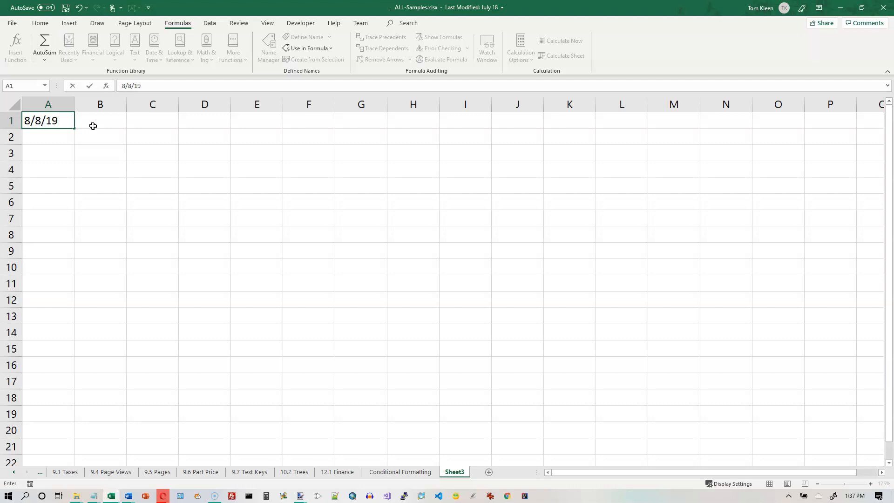
Enter the date 8/8/19 in cell A1 and widen column A slightly
{"action": "key", "text": "Return"}
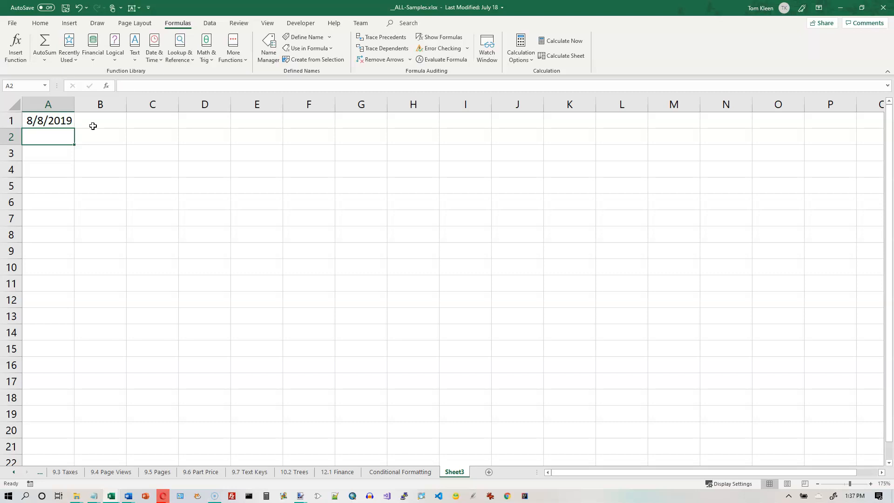
{"action": "left_click", "coordinate": [66, 121]}
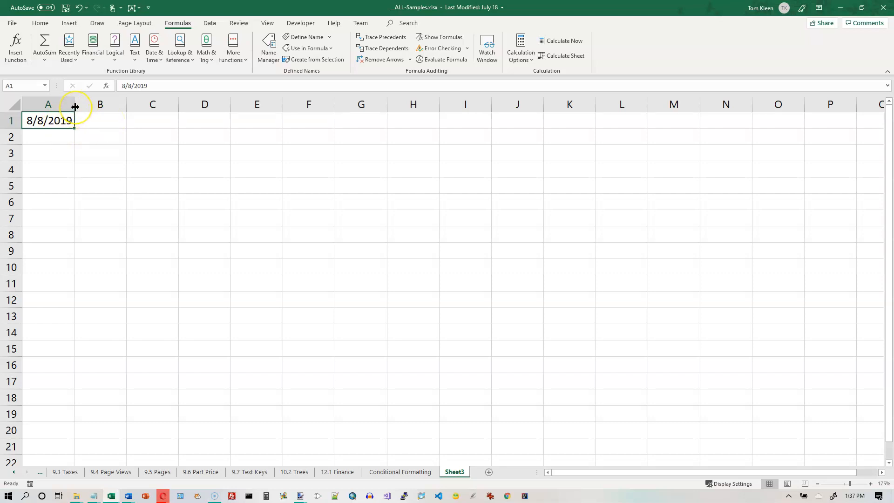
{"action": "left_click_drag", "start_coordinate": [74, 107], "coordinate": [99, 106]}
{"action": "left_click", "coordinate": [80, 120]}
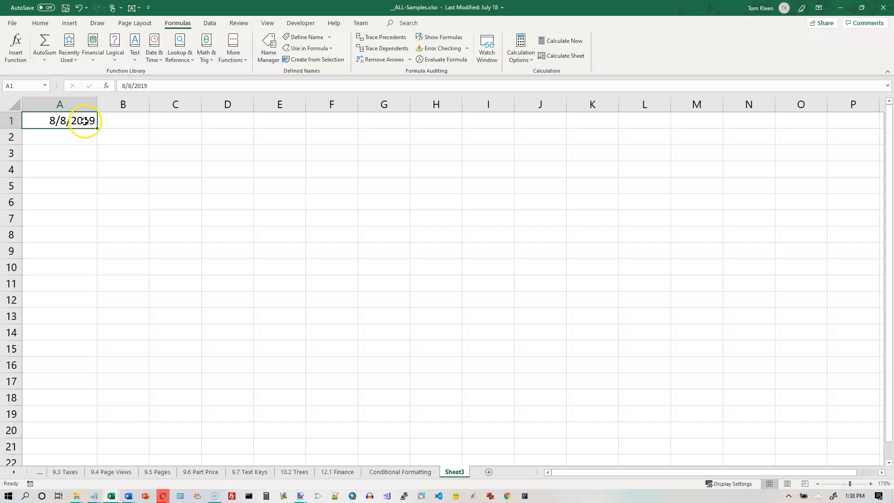
Fill the date in A1 down through A20 as a daily series and undo the fill
{"action": "left_click", "coordinate": [80, 135]}
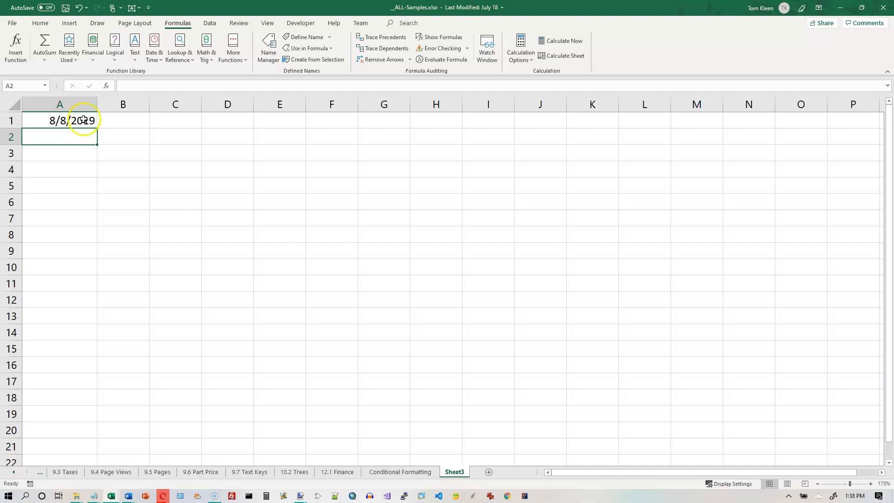
{"action": "left_click", "coordinate": [86, 120]}
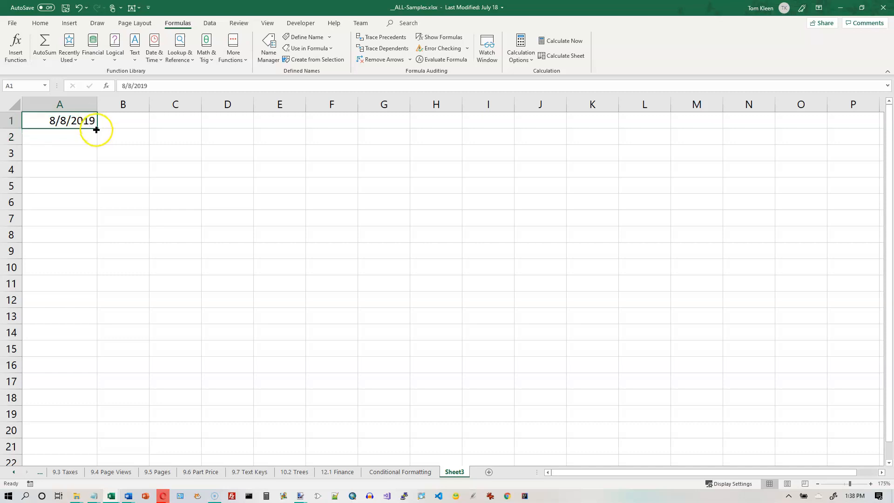
{"action": "left_click", "coordinate": [96, 129]}
{"action": "left_click_drag", "start_coordinate": [97, 129], "coordinate": [86, 436]}
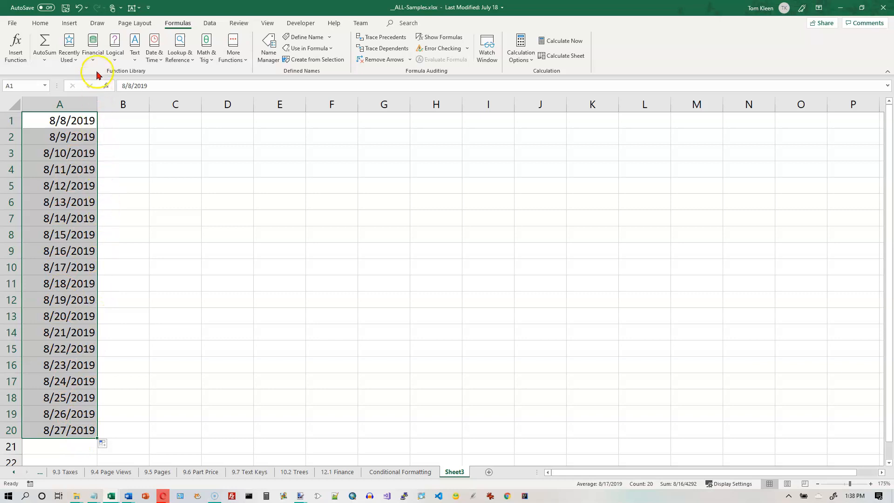
{"action": "left_click", "coordinate": [80, 8]}
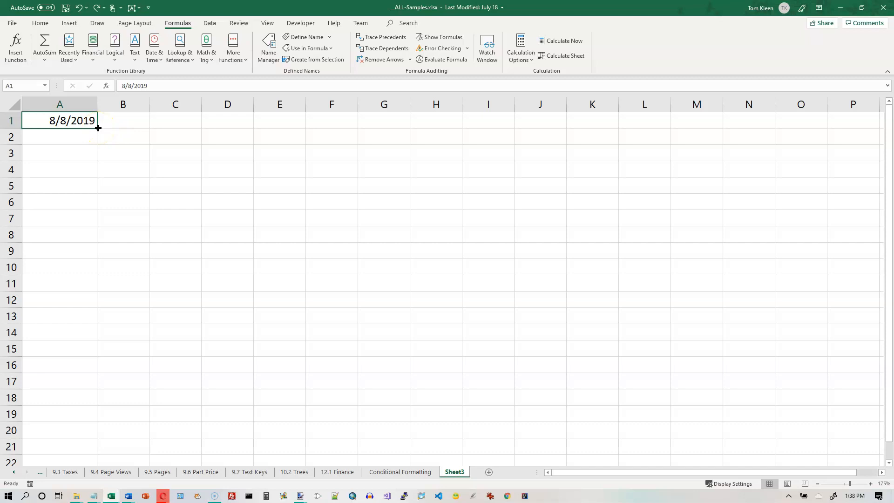
Fill the date in A1 down through A20 with weekdays only and undo the fill
{"action": "left_click_drag", "start_coordinate": [97, 128], "coordinate": [89, 437]}
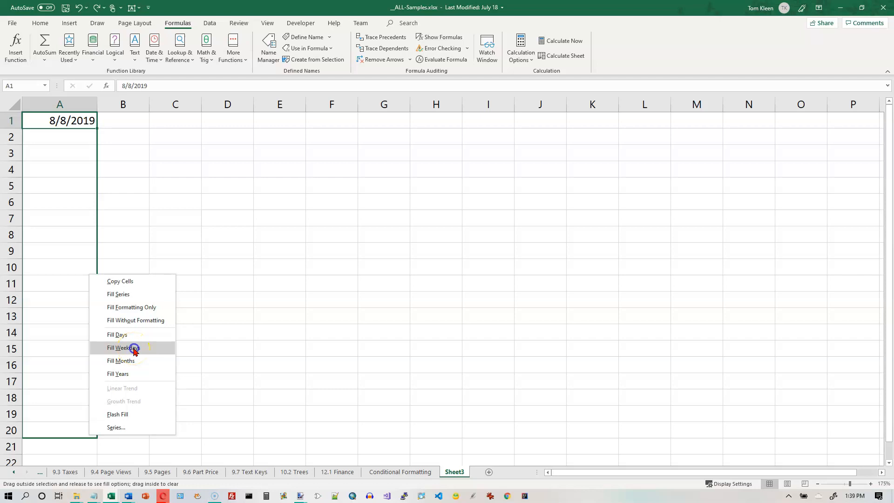
{"action": "left_click", "coordinate": [134, 349]}
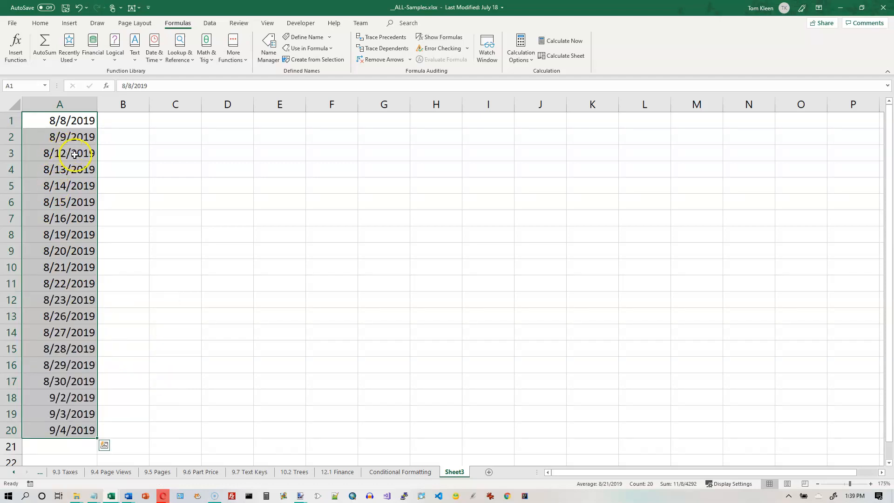
{"action": "right_click", "coordinate": [73, 148]}
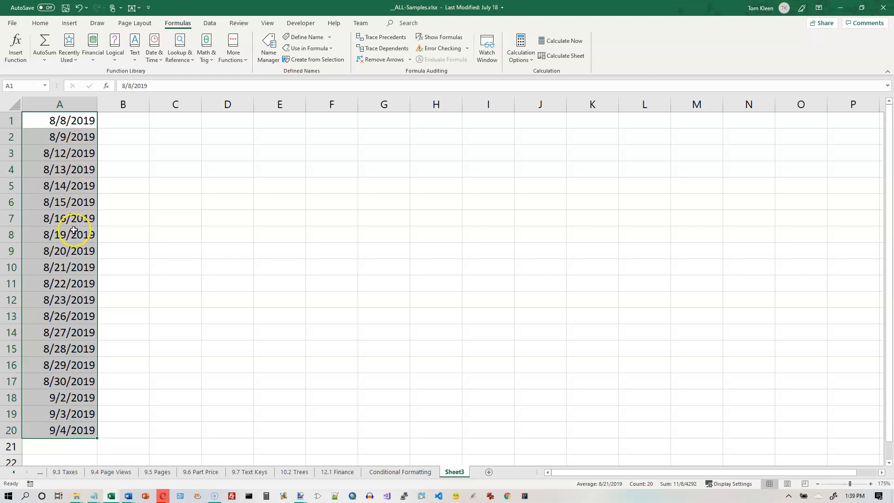
{"action": "left_click", "coordinate": [79, 8]}
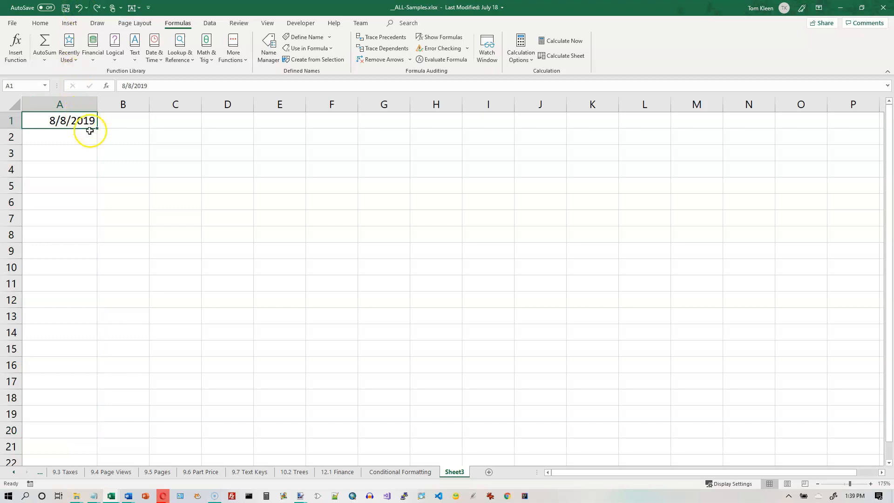
Fill the date in A1 down through A20 in one-month increments
{"action": "left_click_drag", "start_coordinate": [96, 128], "coordinate": [87, 442]}
{"action": "left_click", "coordinate": [133, 366]}
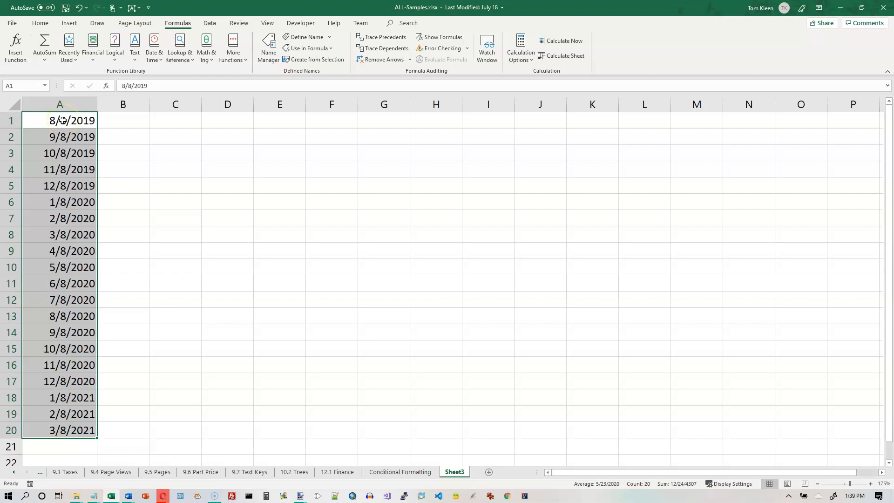
Enter 7/31/2019 in B1 and fill it down through B20 in one-month increments
{"action": "left_click", "coordinate": [136, 121]}
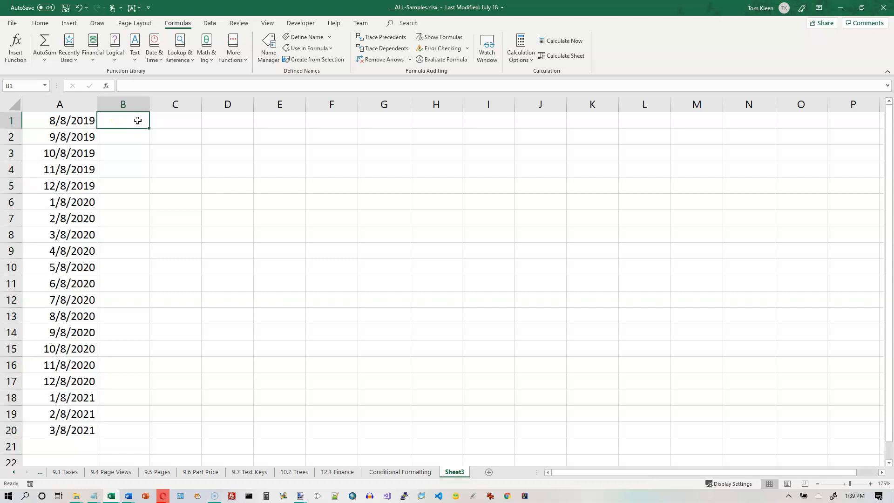
{"action": "type", "text": "7/31/2019"}
{"action": "key", "text": "Return"}
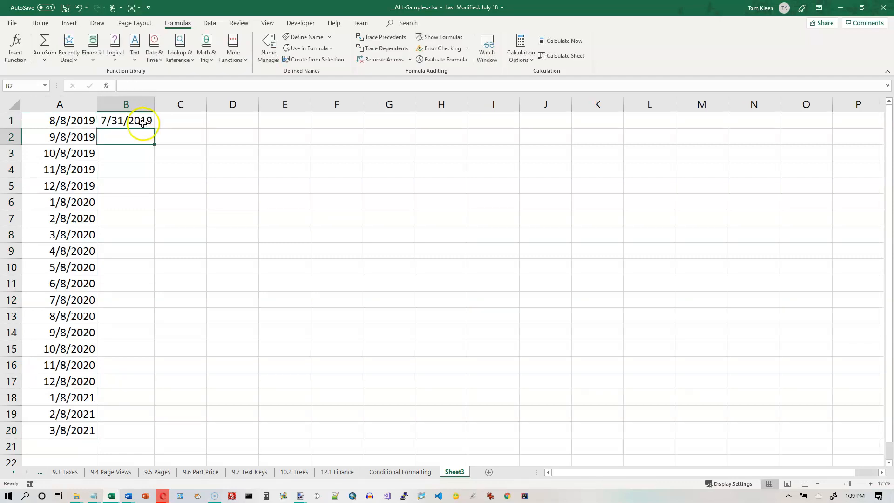
{"action": "left_click", "coordinate": [146, 121]}
{"action": "left_click_drag", "start_coordinate": [155, 128], "coordinate": [149, 443]}
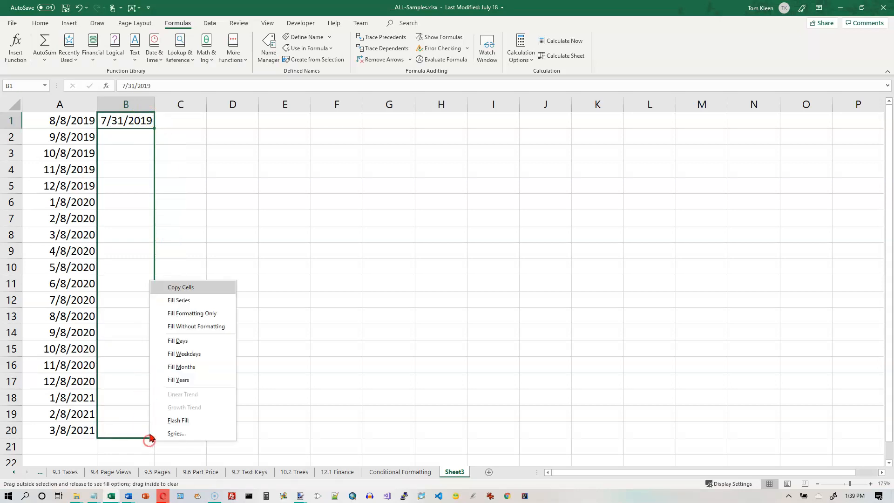
{"action": "left_click", "coordinate": [189, 370]}
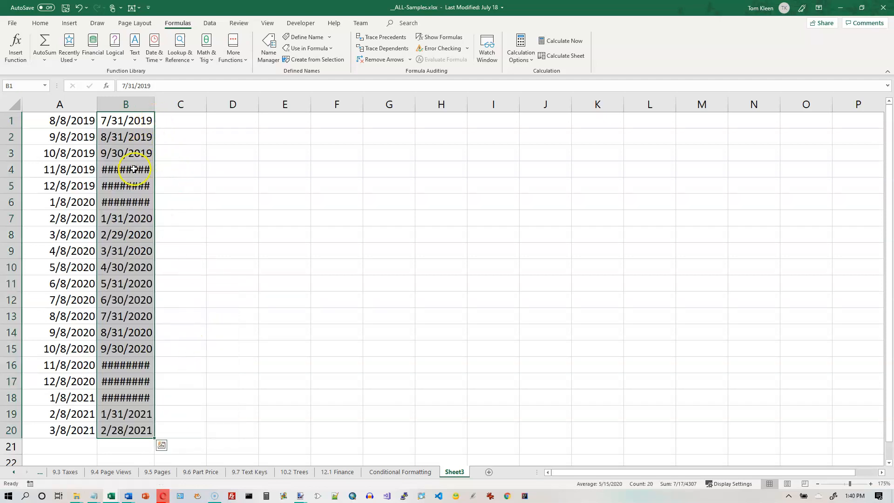
Widen column B so its dates fit, and widen column C as well
{"action": "left_click_drag", "start_coordinate": [154, 108], "coordinate": [167, 107]}
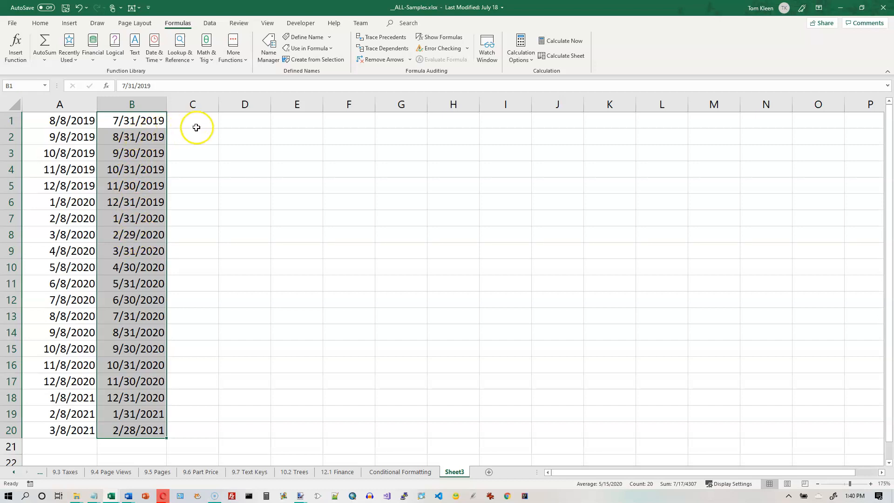
{"action": "left_click_drag", "start_coordinate": [219, 104], "coordinate": [240, 105]}
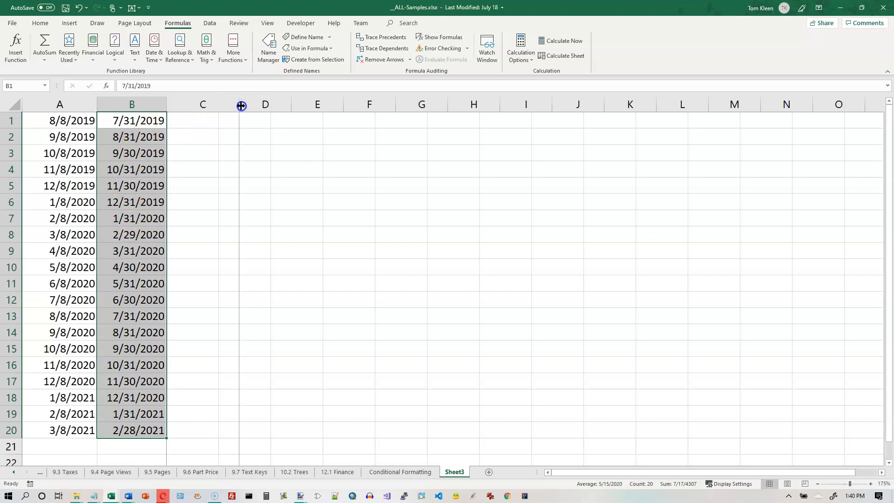
{"action": "left_click", "coordinate": [211, 121]}
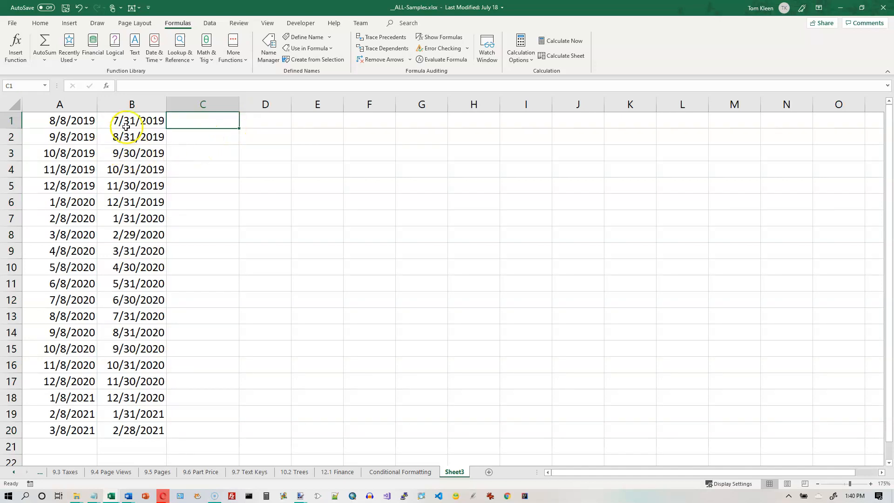
Clear the contents of column B and of cells A2:A21, keeping the date in A1
{"action": "left_click", "coordinate": [133, 105]}
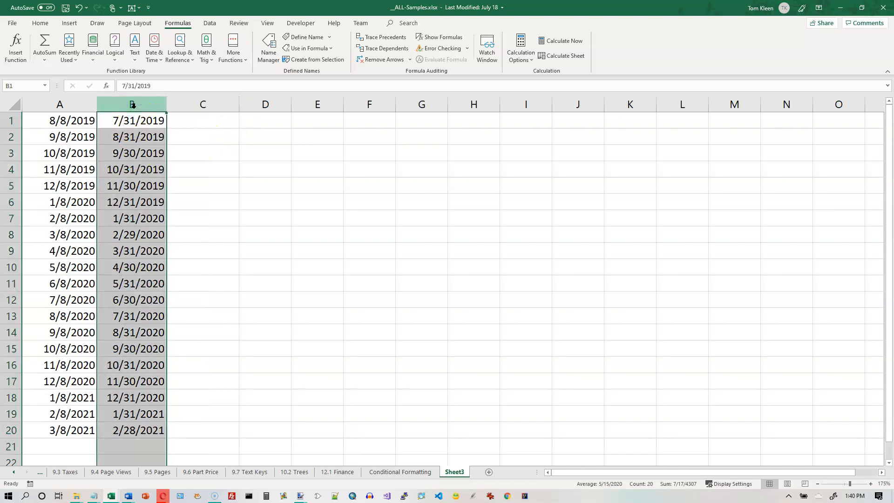
{"action": "key", "text": "Delete"}
{"action": "left_click", "coordinate": [75, 138]}
{"action": "left_click_drag", "start_coordinate": [75, 138], "coordinate": [66, 453]}
{"action": "key", "text": "Delete"}
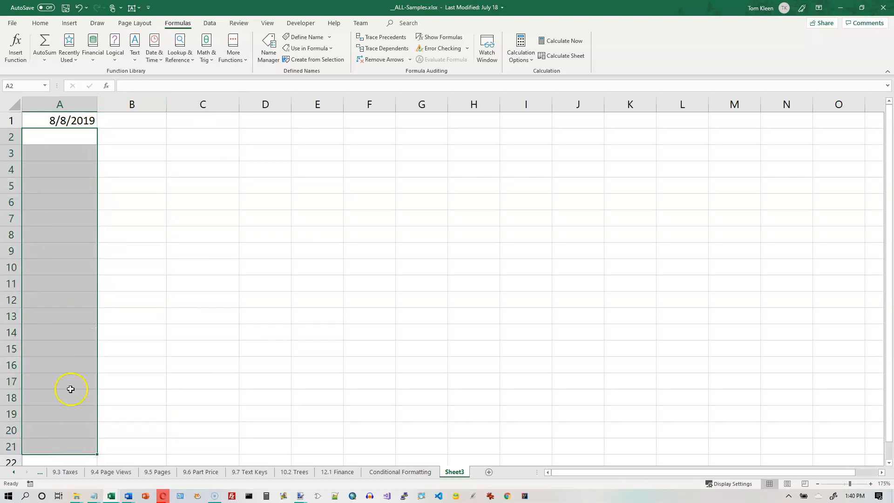
Fill the date in A1 down through A20 in one-year increments
{"action": "left_click", "coordinate": [78, 121]}
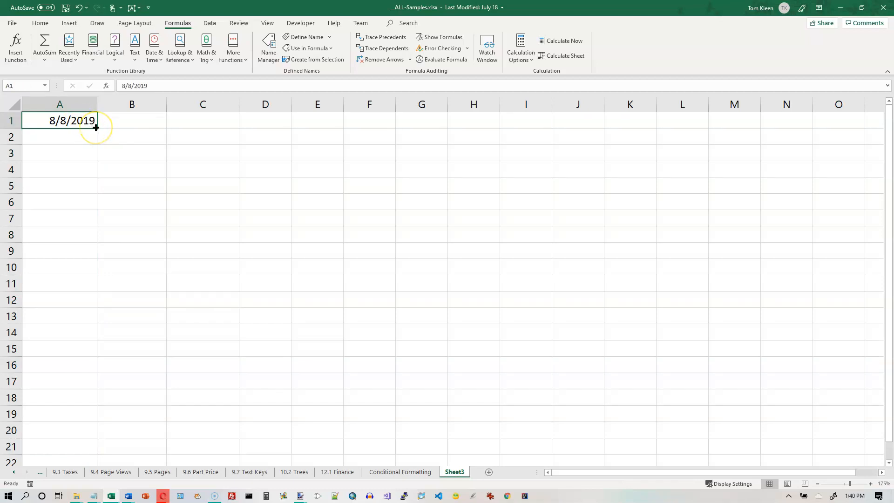
{"action": "left_click_drag", "start_coordinate": [96, 127], "coordinate": [88, 445]}
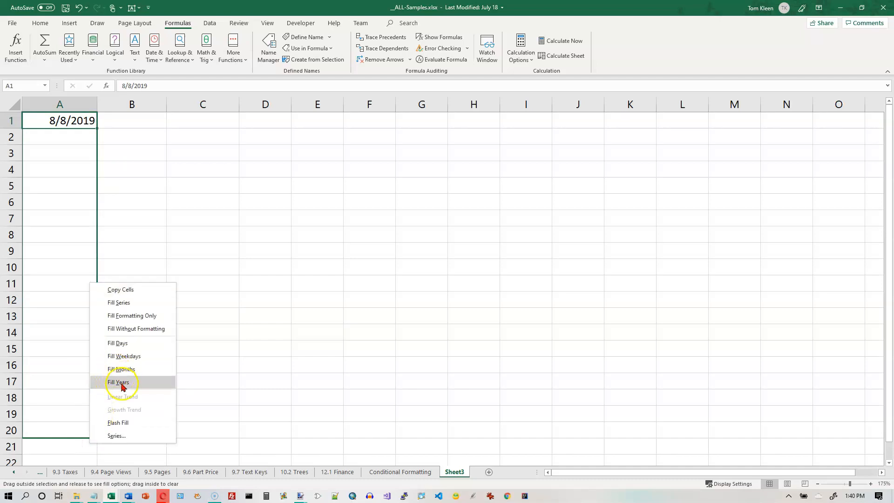
{"action": "left_click", "coordinate": [121, 383]}
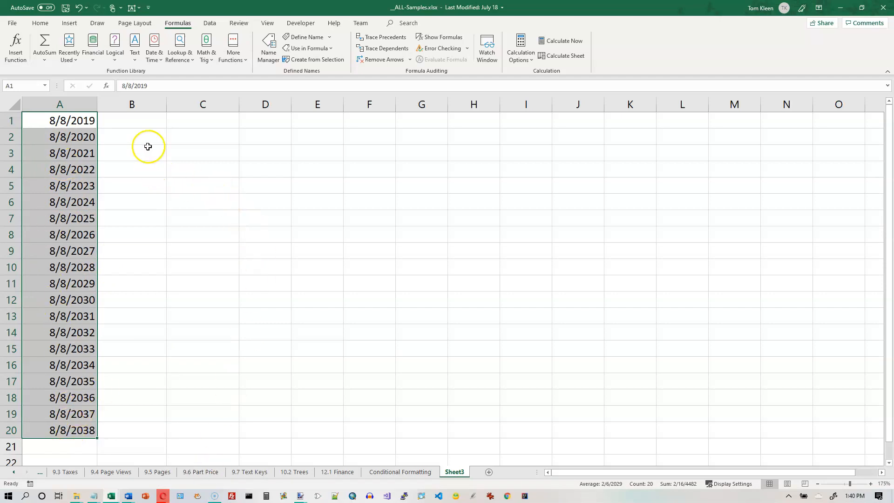
{"action": "left_click", "coordinate": [135, 121]}
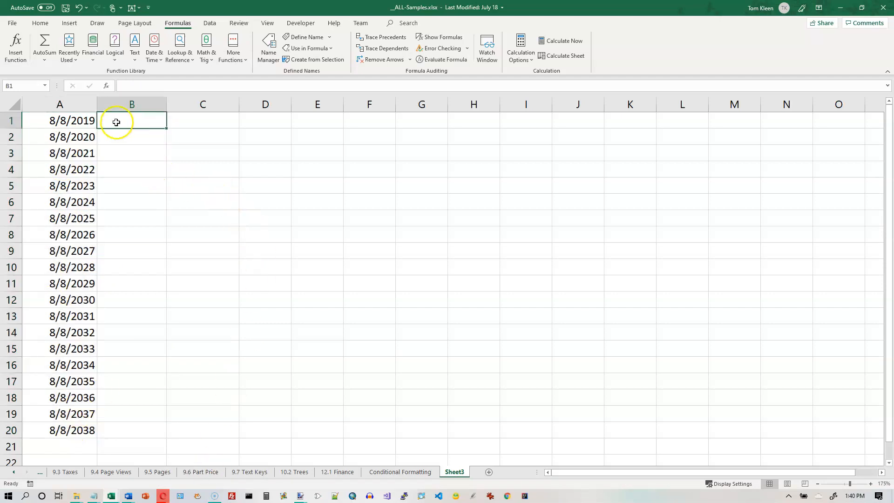
Widen column A to more than twice its width and clear the dates in A2:A20
{"action": "left_click_drag", "start_coordinate": [97, 104], "coordinate": [201, 110]}
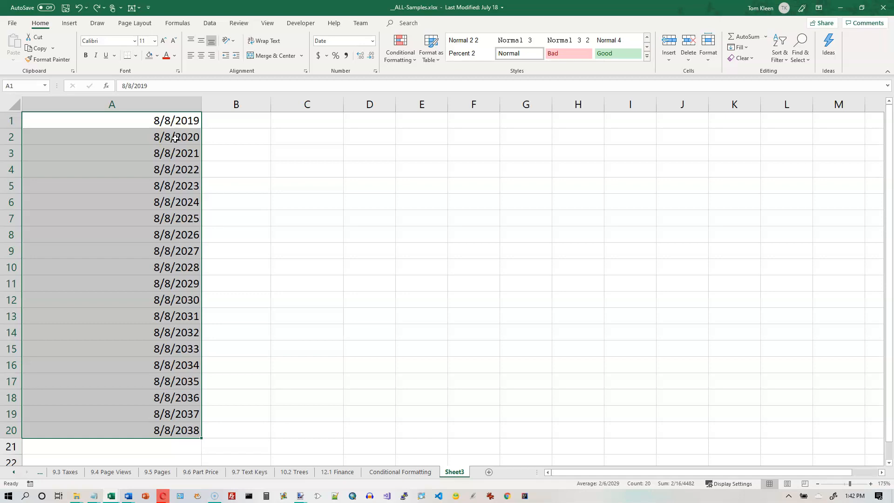
{"action": "left_click_drag", "start_coordinate": [175, 137], "coordinate": [153, 436]}
{"action": "key", "text": "Delete"}
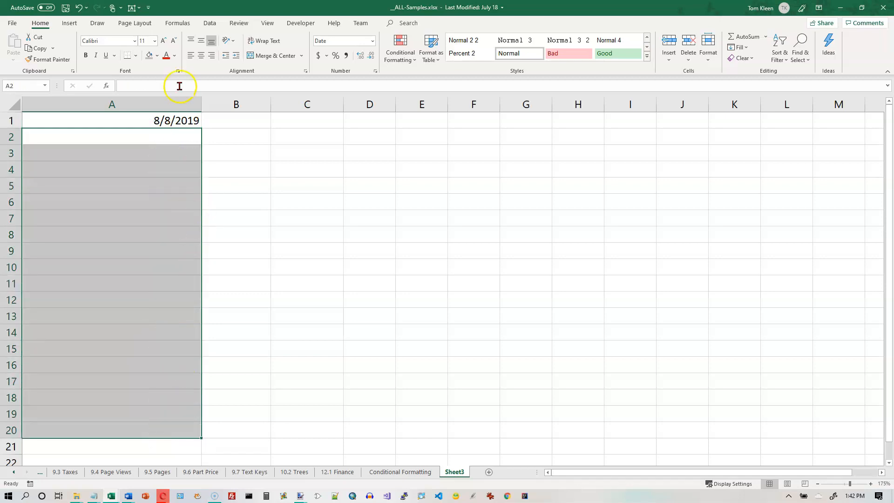
Fill the date in A1 down through A20 as a daily series and apply the General number format to the range
{"action": "left_click", "coordinate": [180, 122]}
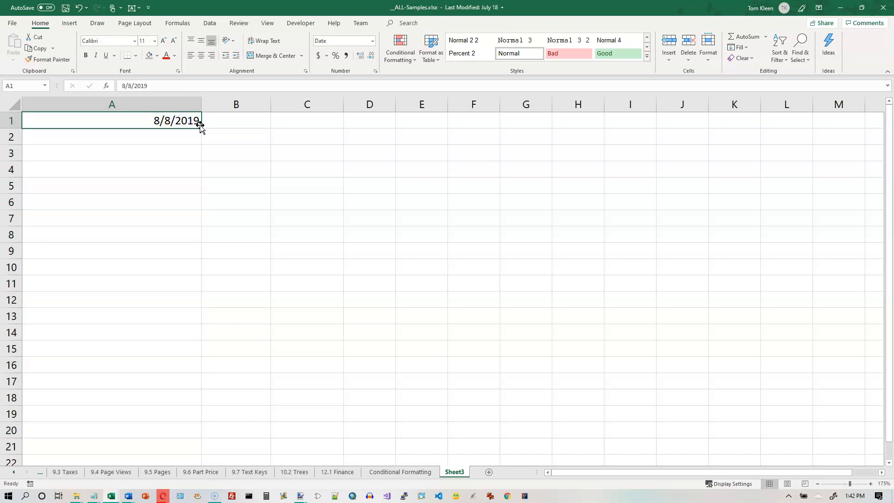
{"action": "left_click_drag", "start_coordinate": [200, 128], "coordinate": [175, 438]}
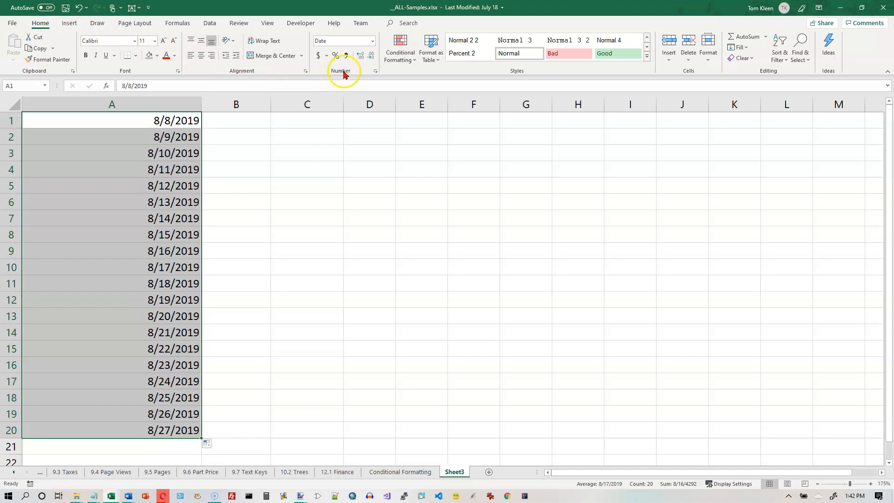
{"action": "left_click", "coordinate": [373, 41]}
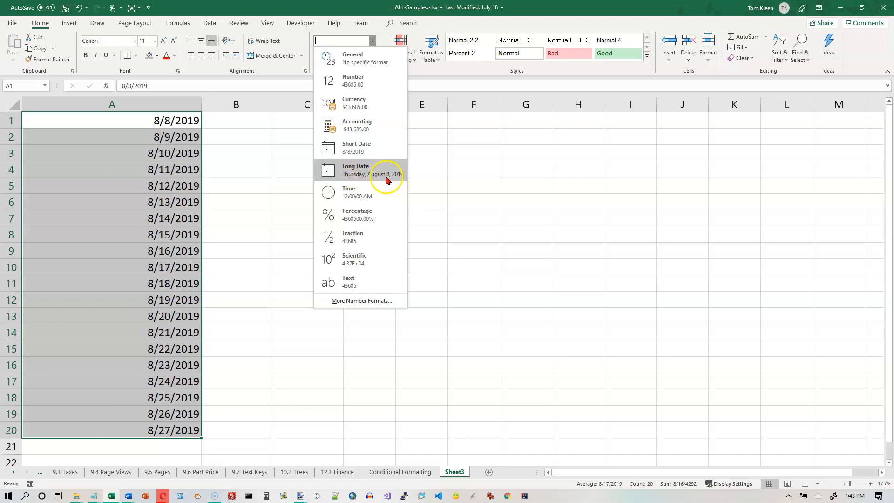
{"action": "left_click", "coordinate": [360, 62]}
{"action": "left_click", "coordinate": [197, 123]}
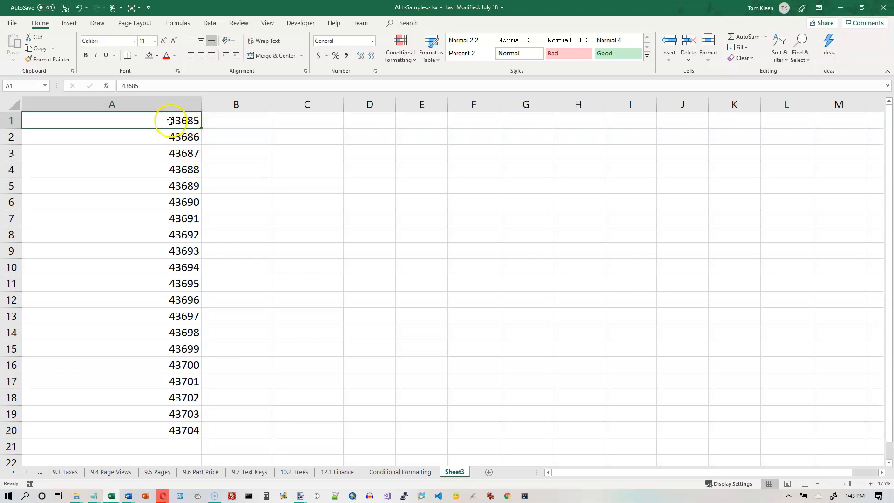
Enter 1 in cell B1 and 2 in cell B2
{"action": "left_click", "coordinate": [251, 122]}
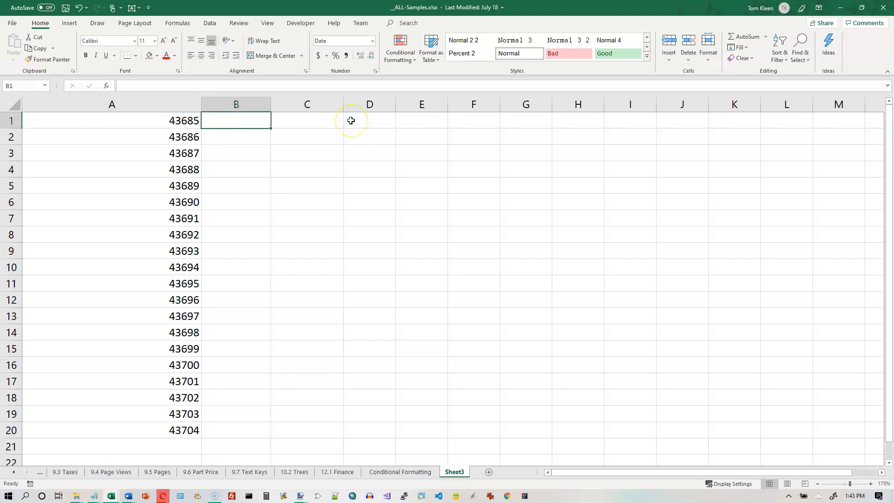
{"action": "type", "text": "1"}
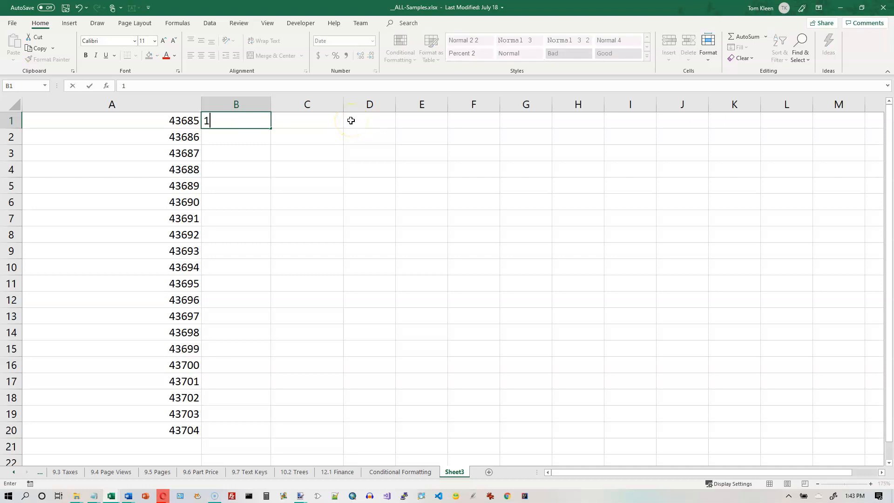
{"action": "key", "text": "Return"}
{"action": "type", "text": "2"}
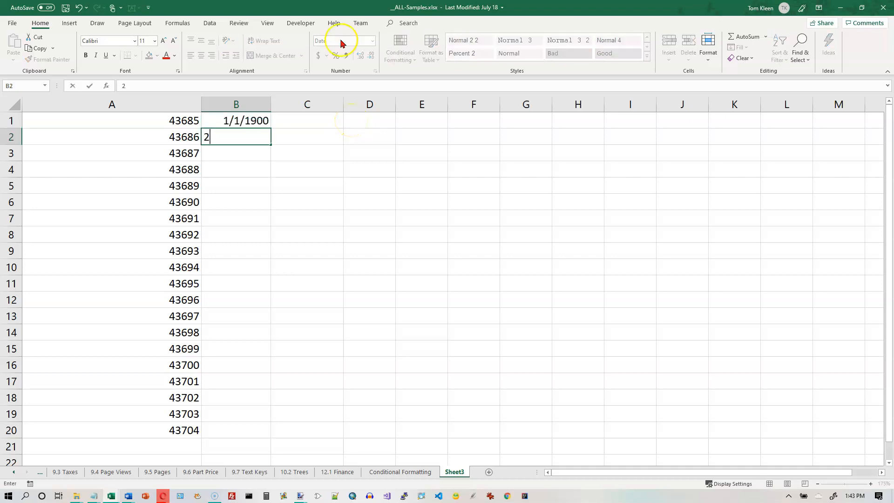
{"action": "left_click", "coordinate": [251, 120]}
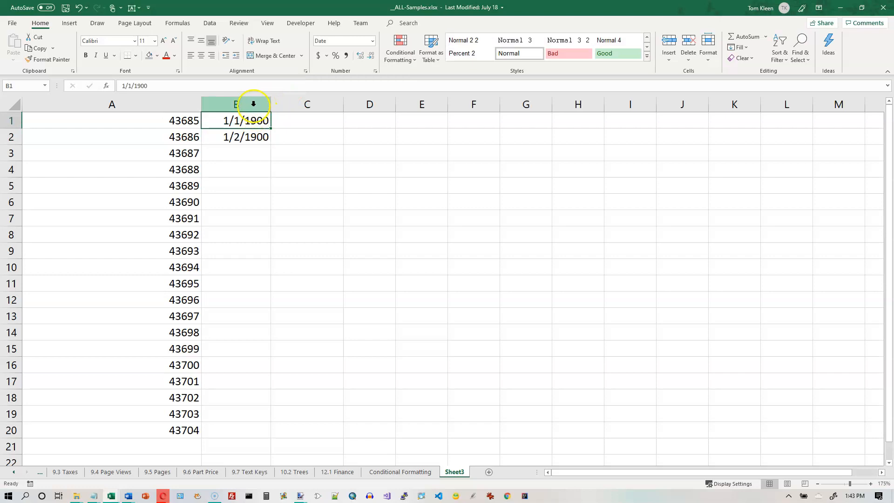
Apply the General number format to the whole of column B
{"action": "left_click", "coordinate": [260, 104]}
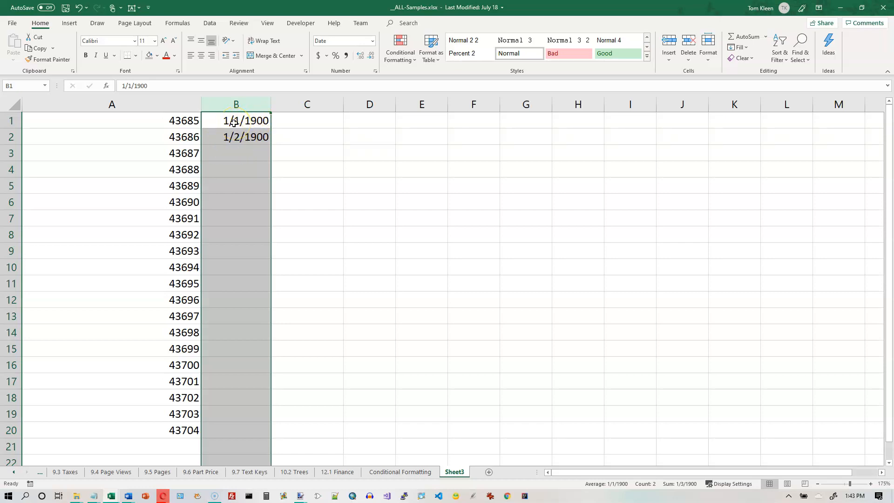
{"action": "left_click", "coordinate": [373, 41]}
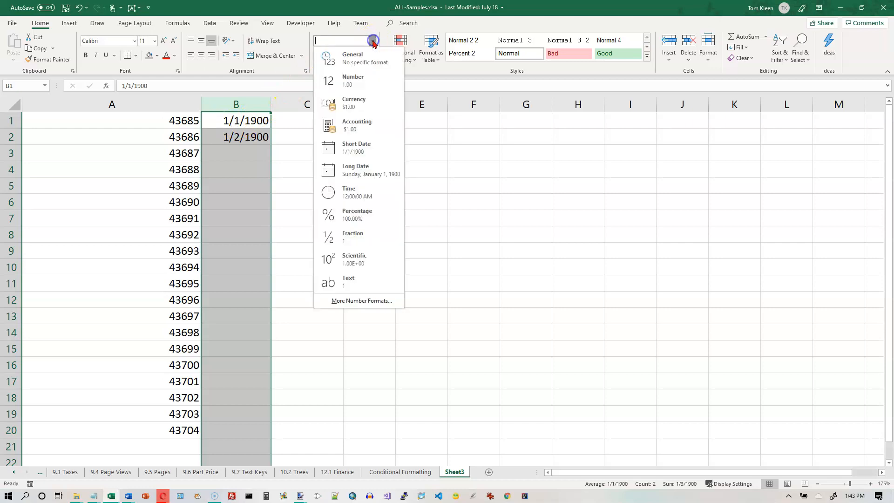
{"action": "left_click", "coordinate": [363, 58]}
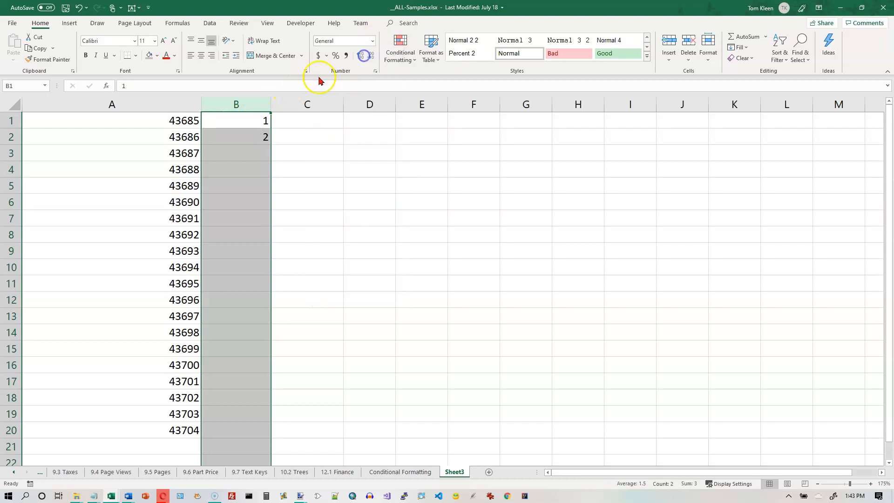
Extend the number series in B1:B2 down through B20 and format the range as Short Date
{"action": "left_click", "coordinate": [263, 147]}
{"action": "left_click_drag", "start_coordinate": [262, 120], "coordinate": [257, 431]}
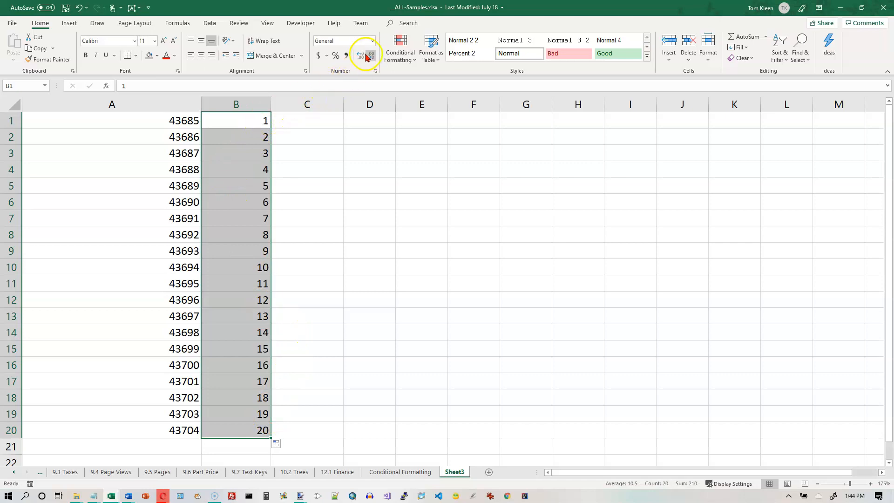
{"action": "left_click", "coordinate": [372, 41]}
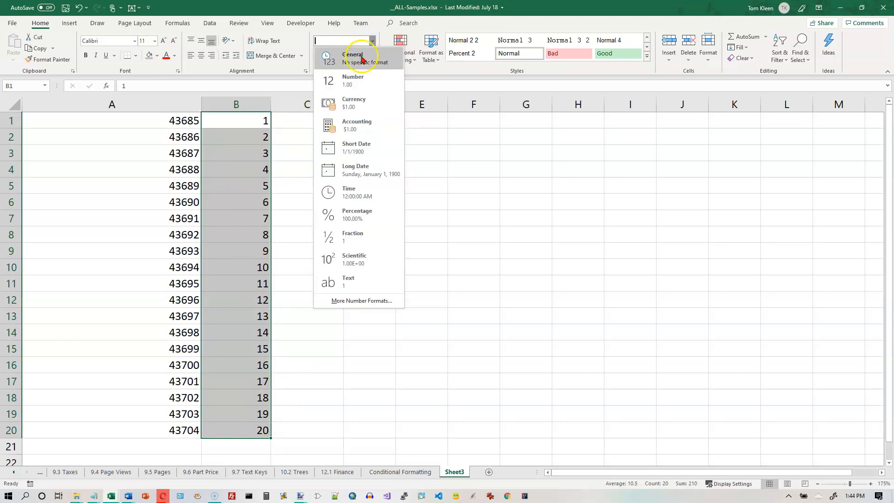
{"action": "left_click", "coordinate": [362, 147]}
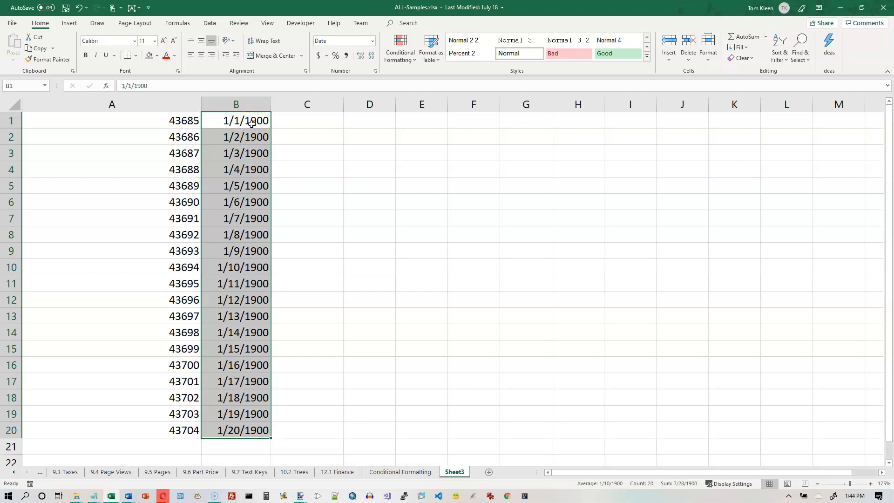
Enter 0 in cell C1 and -1 in cell C2
{"action": "left_click", "coordinate": [328, 121]}
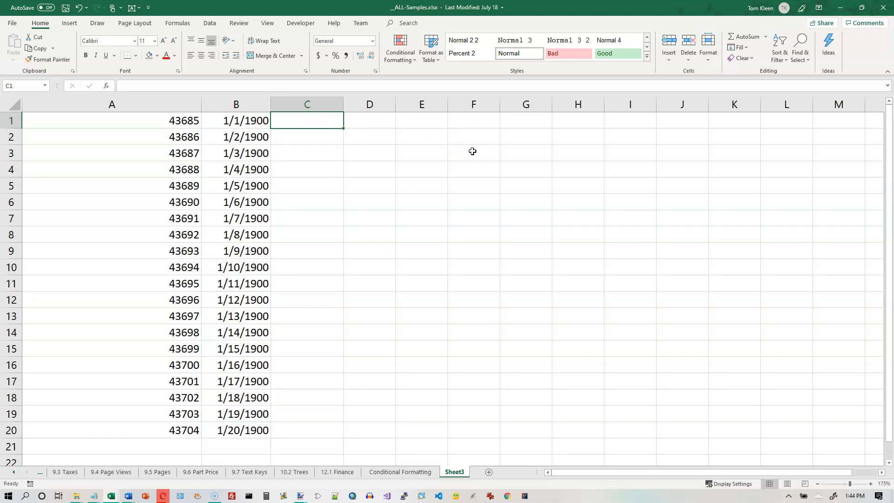
{"action": "type", "text": "1"}
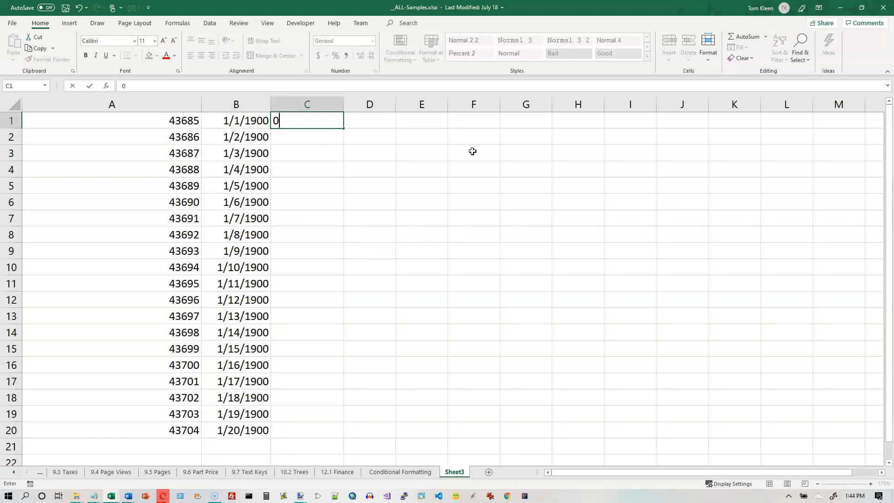
{"action": "key", "text": "Return"}
{"action": "type", "text": "-1"}
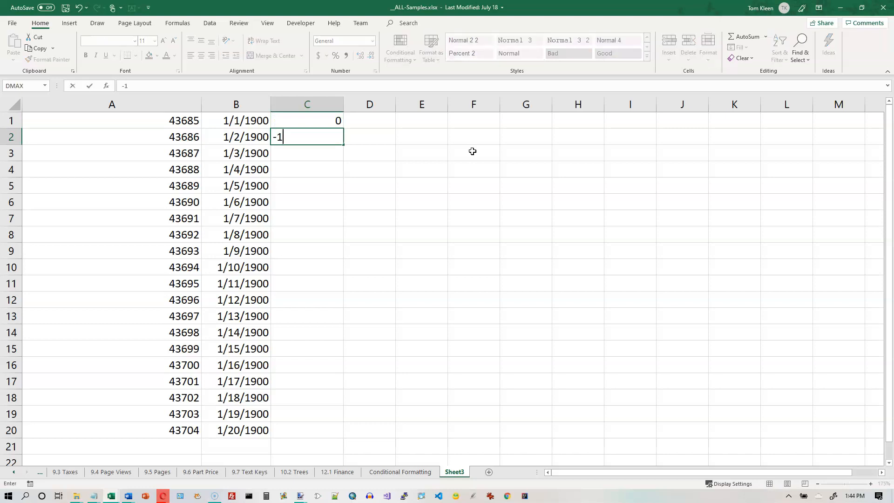
{"action": "key", "text": "Return"}
Extend the descending series in C1:C2 down through C20 and apply the Short Date format to the range
{"action": "left_click_drag", "start_coordinate": [337, 120], "coordinate": [348, 438]}
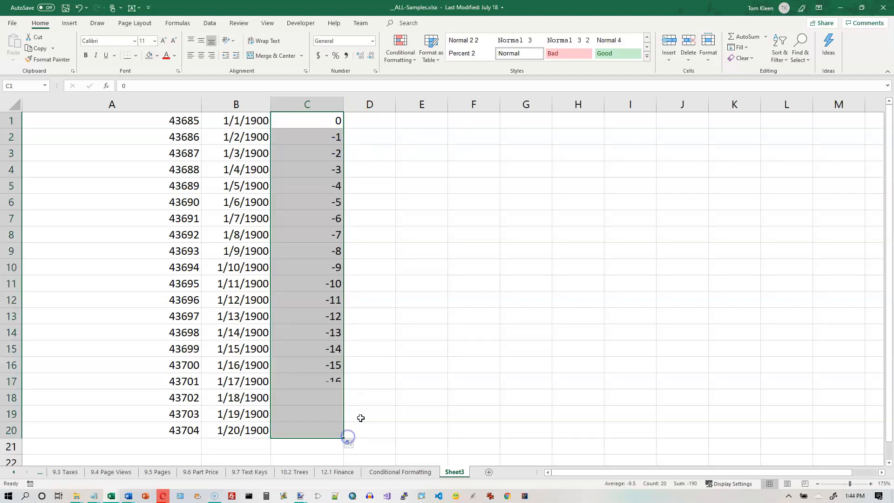
{"action": "left_click", "coordinate": [373, 41]}
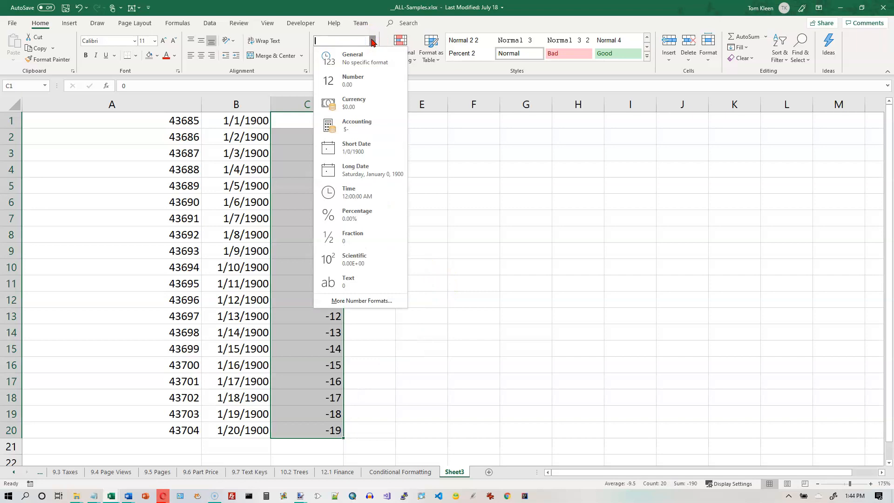
{"action": "left_click", "coordinate": [351, 148]}
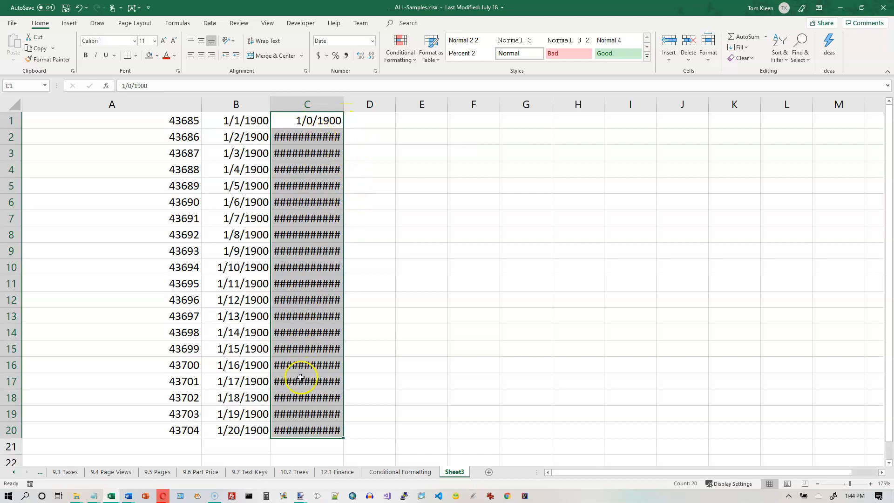
Widen column C across most of the sheet and shrink it back to slightly more than its original width
{"action": "mouse_move", "coordinate": [309, 428]}
{"action": "left_click_drag", "start_coordinate": [345, 105], "coordinate": [835, 109]}
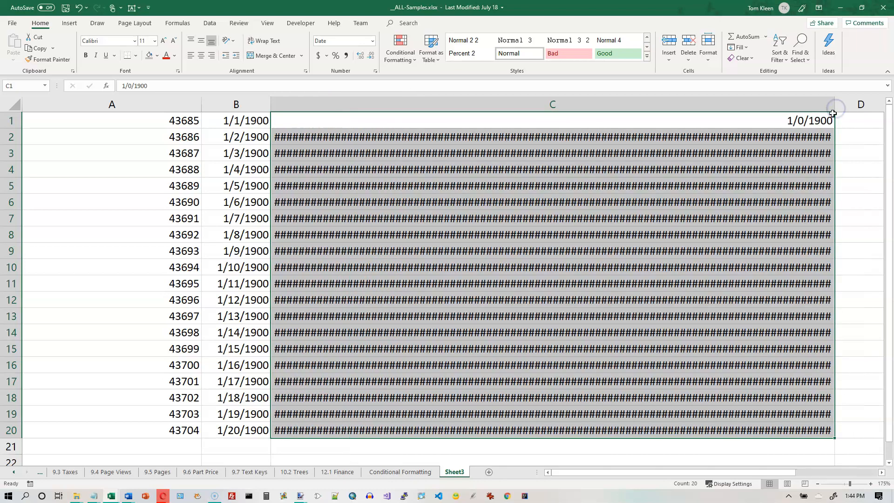
{"action": "left_click_drag", "start_coordinate": [838, 105], "coordinate": [358, 114]}
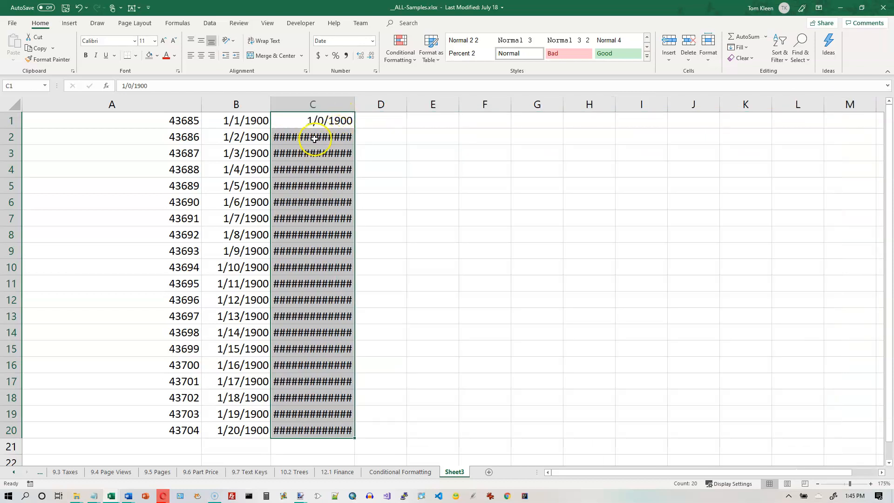
Clear the contents of C2:C20, keeping only the date in C1
{"action": "mouse_move", "coordinate": [315, 138]}
{"action": "left_click", "coordinate": [343, 122]}
{"action": "left_click_drag", "start_coordinate": [334, 130], "coordinate": [327, 430]}
{"action": "key", "text": "Delete"}
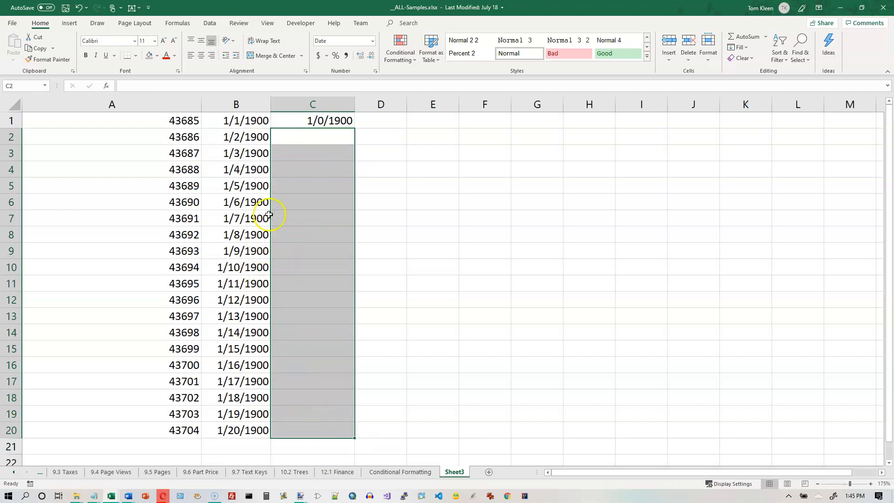
{"action": "left_click", "coordinate": [324, 121]}
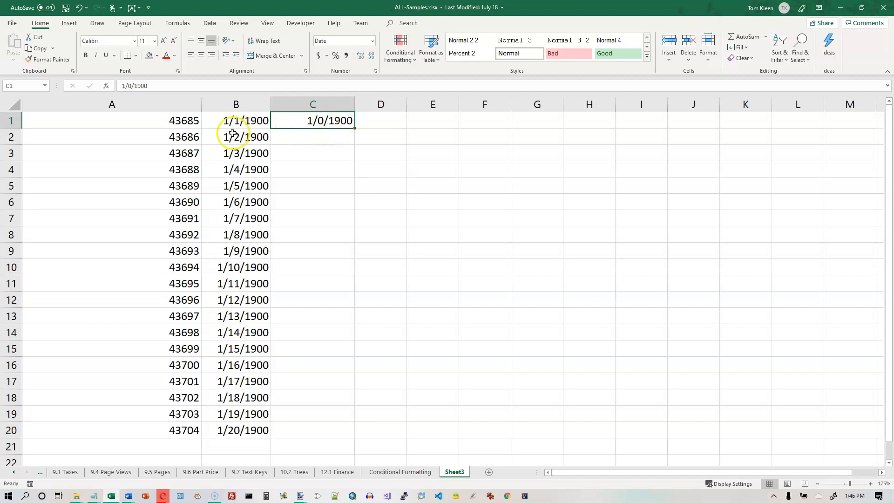
Format the serial numbers in A1:A20 as Short Date
{"action": "left_click_drag", "start_coordinate": [188, 120], "coordinate": [160, 421]}
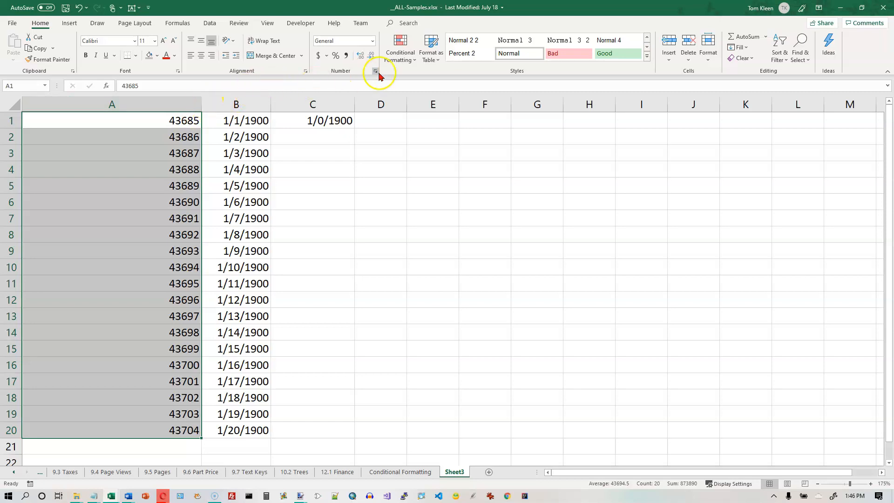
{"action": "left_click", "coordinate": [372, 41]}
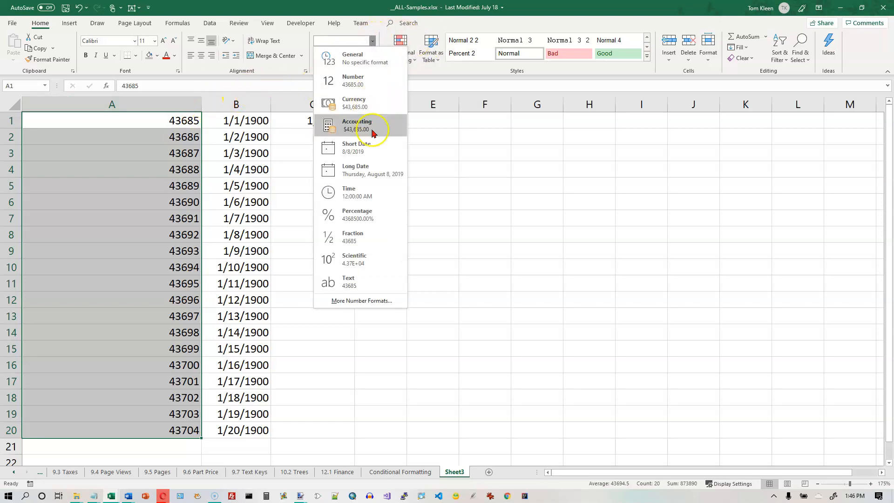
{"action": "left_click", "coordinate": [365, 147]}
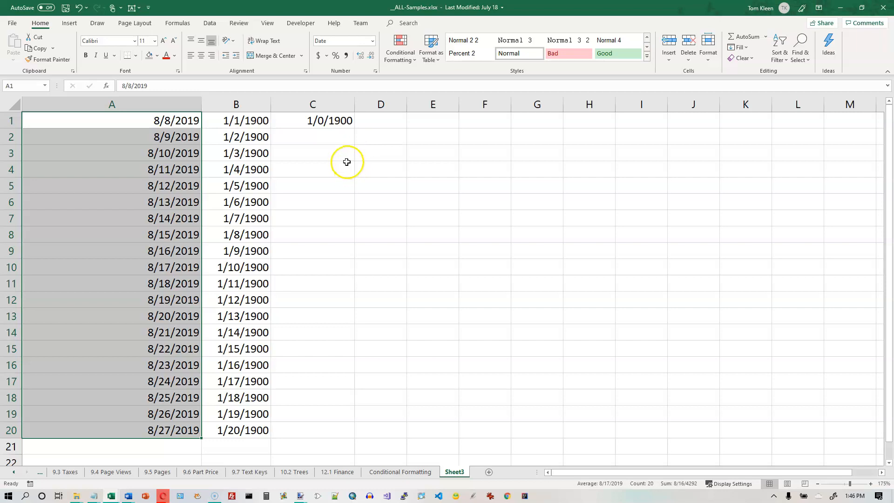
{"action": "left_click", "coordinate": [166, 120]}
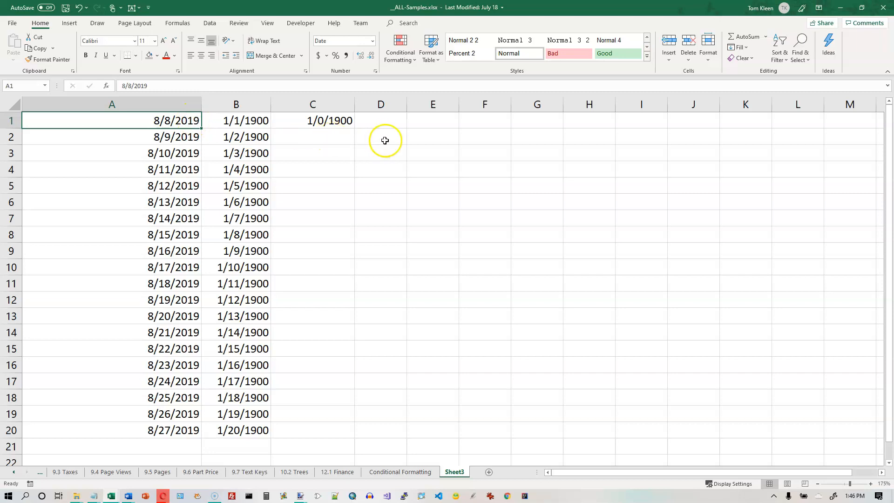
Widen column D slightly and enter the dates 8/8/2019 in D1 and 12/25/2019 in D2
{"action": "left_click_drag", "start_coordinate": [407, 106], "coordinate": [429, 105]}
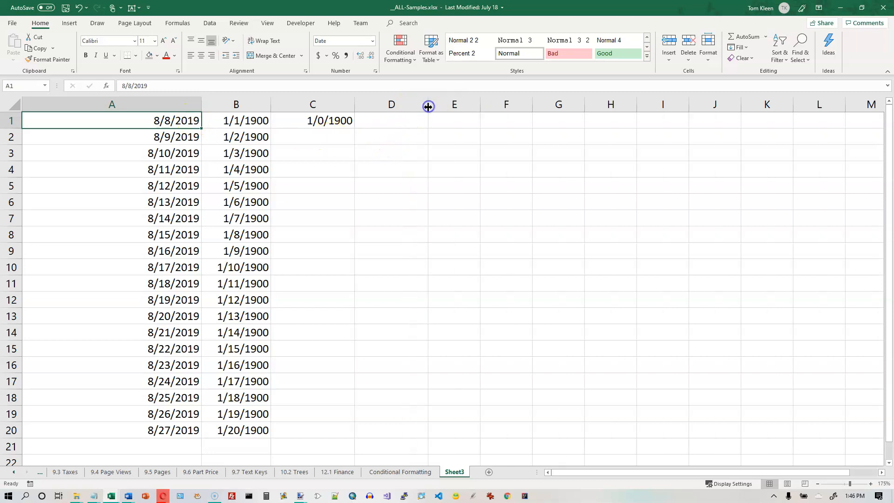
{"action": "left_click", "coordinate": [400, 120]}
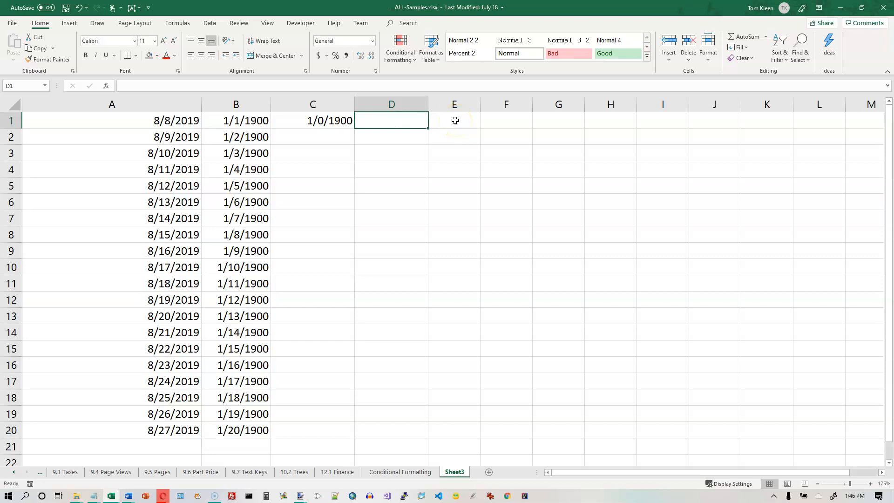
{"action": "type", "text": "8/8/2019"}
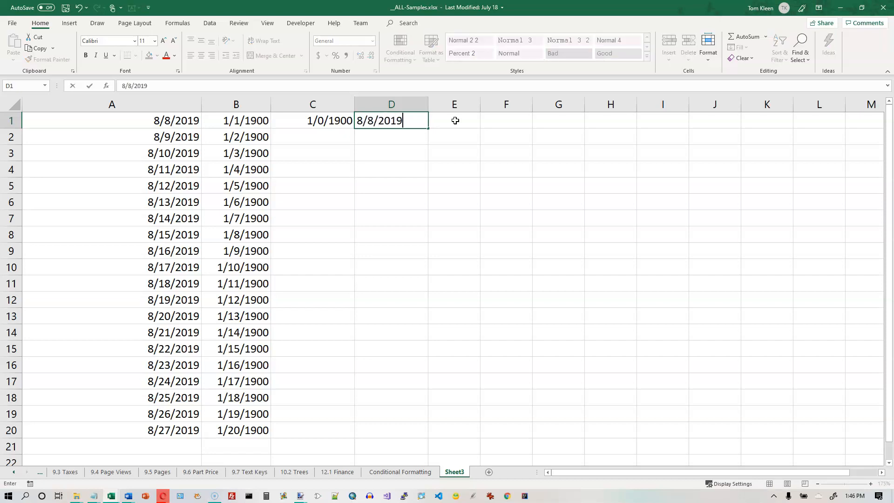
{"action": "key", "text": "Return"}
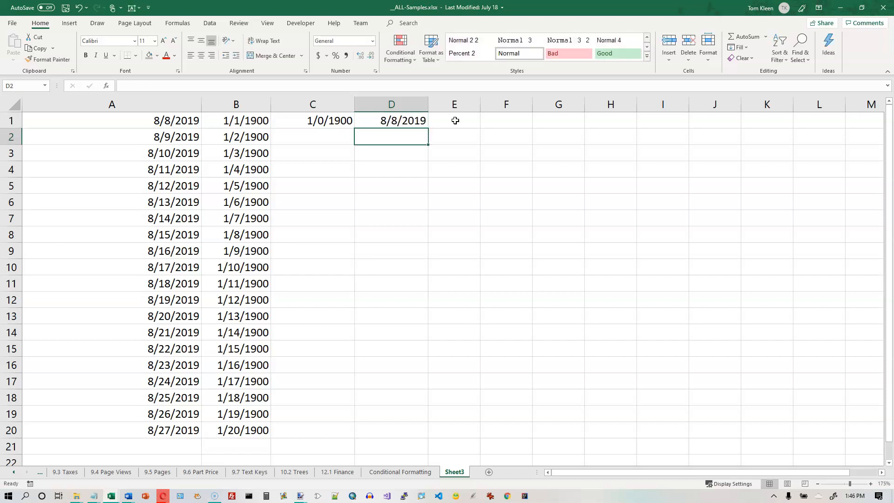
{"action": "type", "text": "12/25/"}
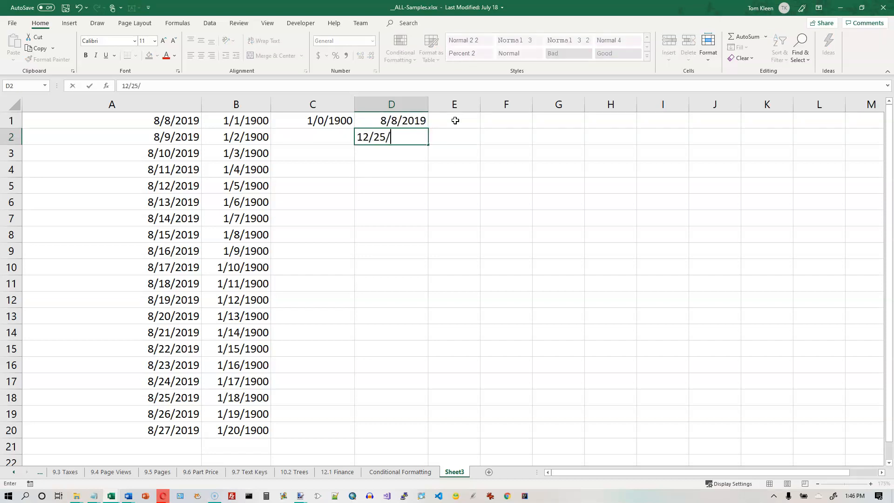
{"action": "type", "text": "2019"}
{"action": "key", "text": "Return"}
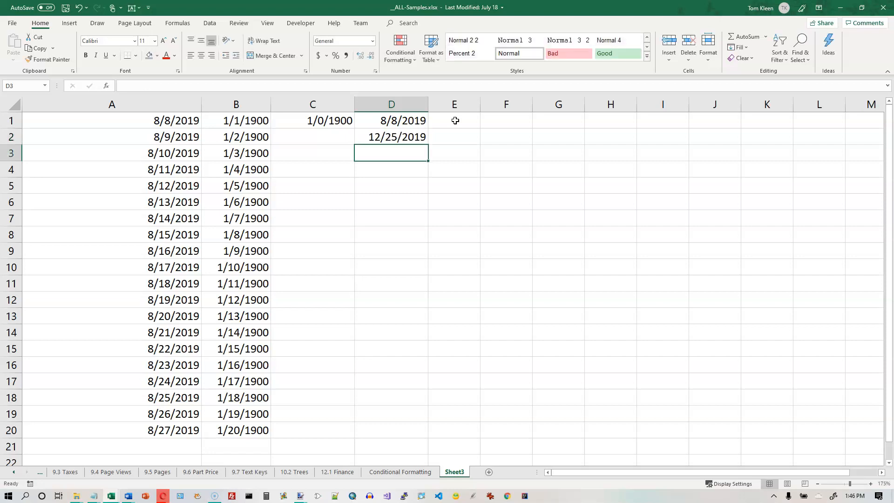
Calculate the number of days between the two dates in cell D3 with the formula =D2-D1
{"action": "left_click", "coordinate": [390, 154]}
{"action": "type", "text": "="}
{"action": "key", "text": "Up"}
{"action": "type", "text": "-"}
{"action": "key", "text": "Up"}
{"action": "key", "text": "Up"}
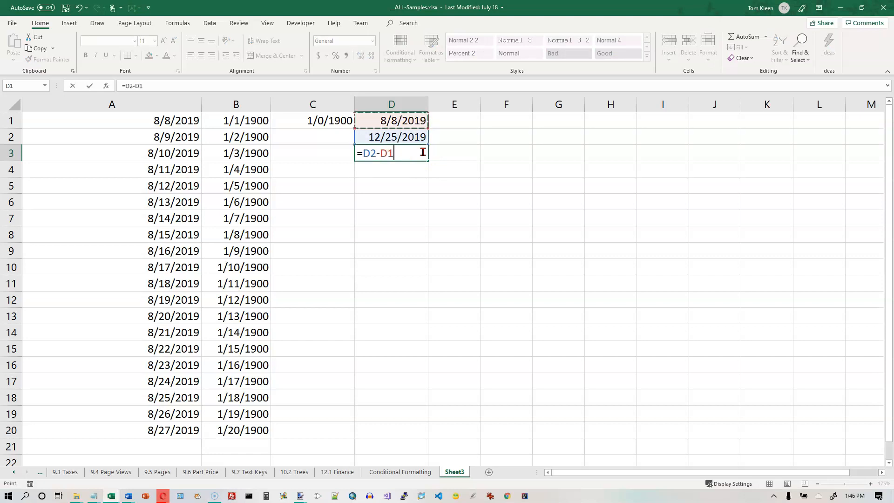
{"action": "key", "text": "Return"}
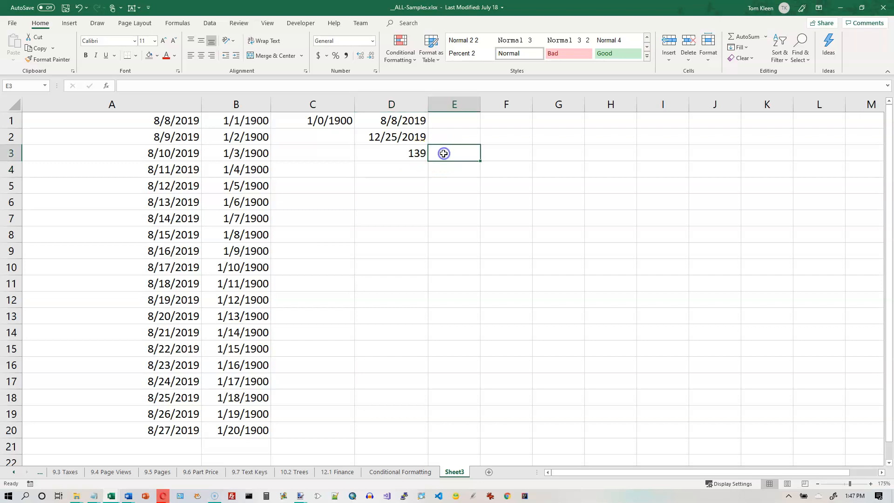
{"action": "left_click", "coordinate": [400, 154]}
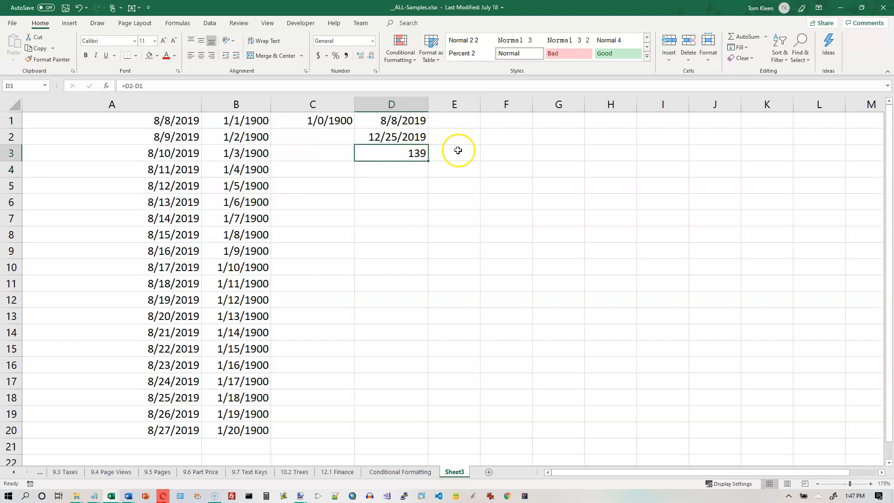